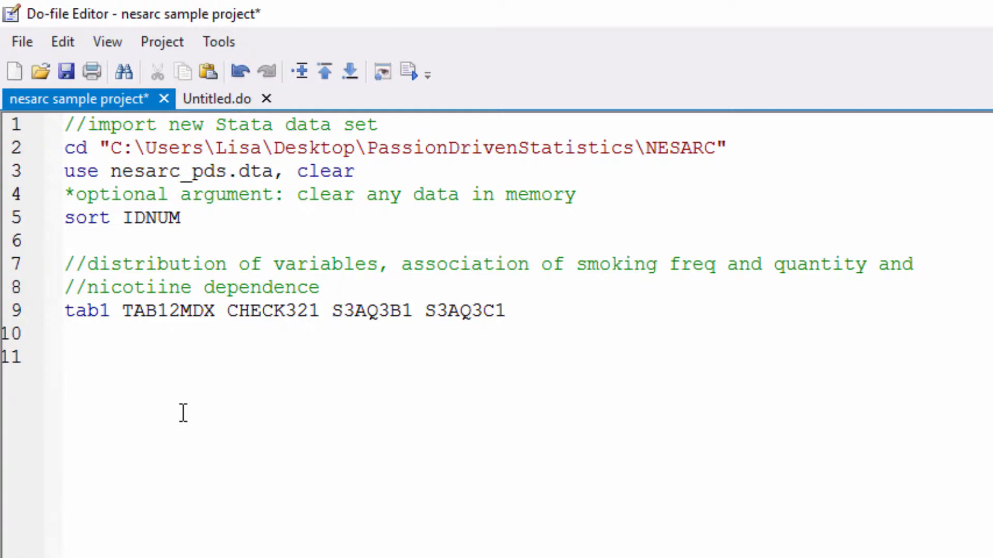
Step: Save the do-file and run the commented tab1 command for TAB12MDX, CHECK321, S3AQ3B1 and S3AQ3C1
{"action": "left_click", "coordinate": [66, 75]}
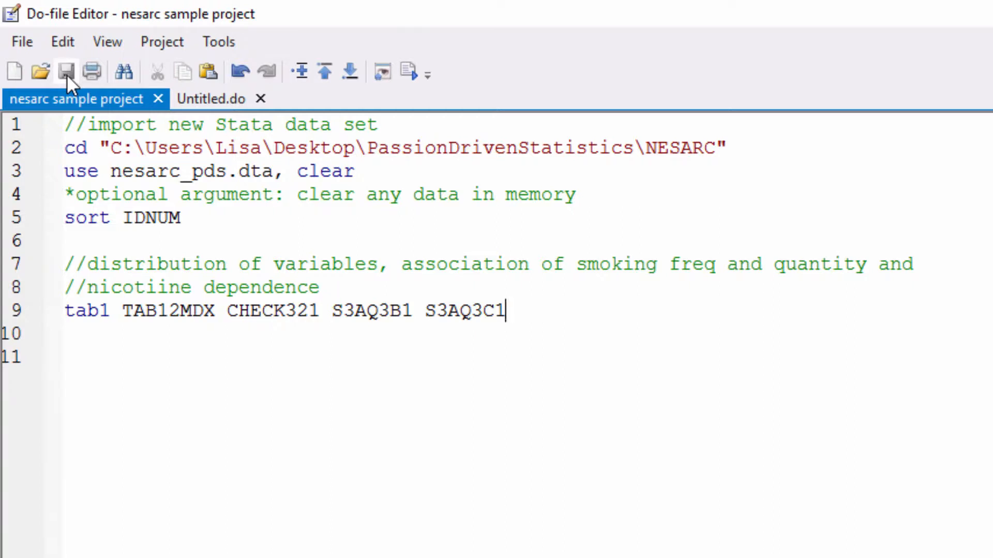
{"action": "left_click_drag", "start_coordinate": [64, 263], "coordinate": [527, 321]}
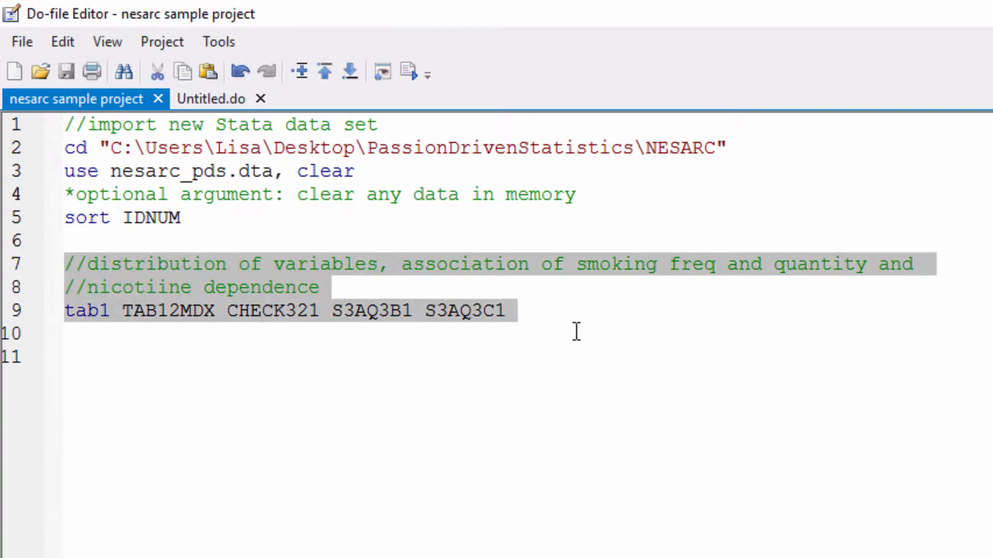
{"action": "left_click", "coordinate": [403, 65]}
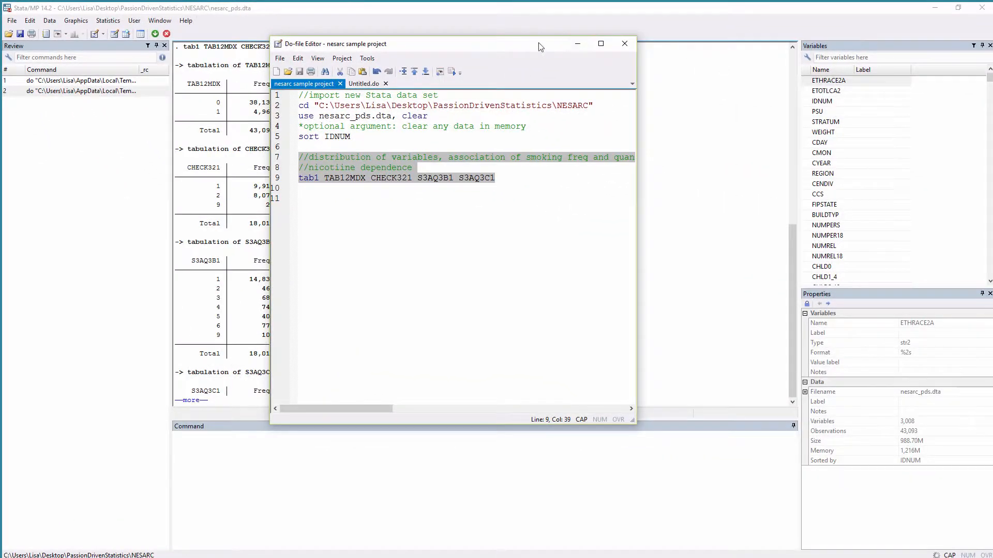
Step: Get the Do-file Editor out of the way and look through the data set's variable list
{"action": "left_click", "coordinate": [576, 45]}
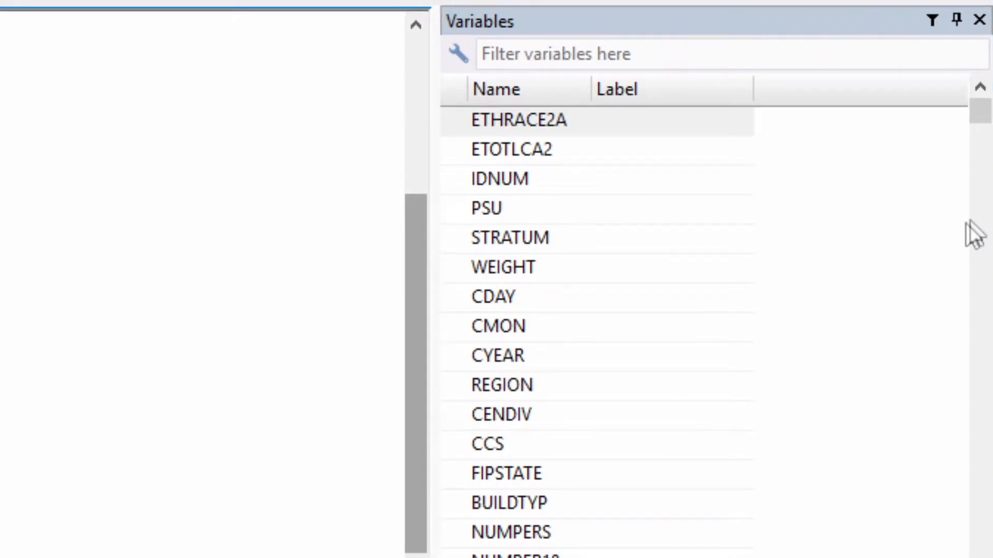
{"action": "left_click_drag", "start_coordinate": [975, 106], "coordinate": [980, 2]}
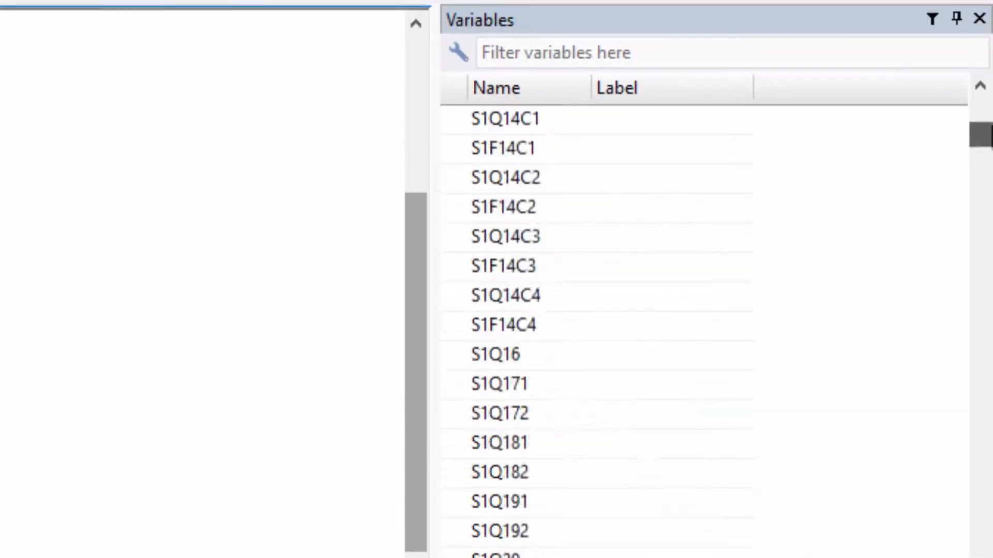
{"action": "left_click_drag", "start_coordinate": [991, 125], "coordinate": [992, 97]}
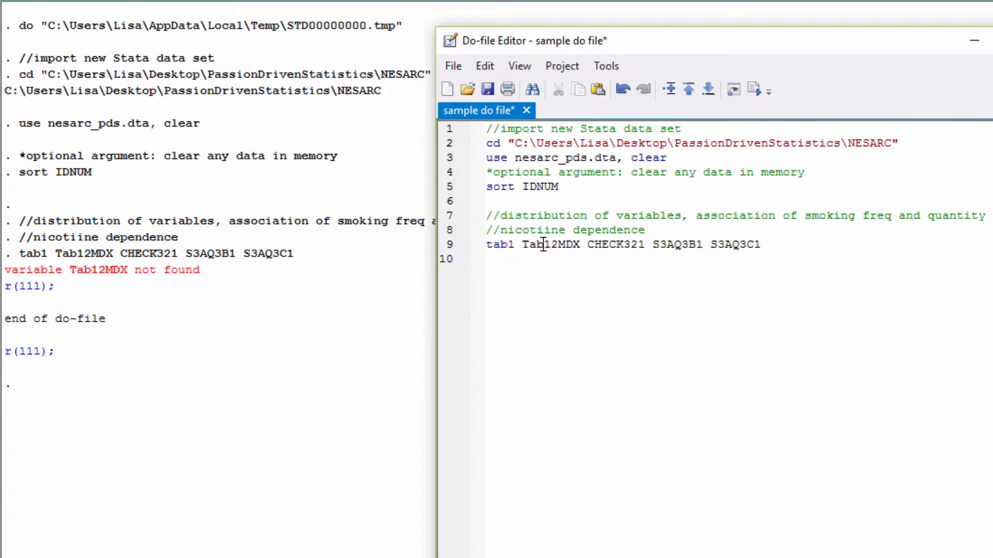
Step: Correct the first variable name in the tab1 command on line 9 to uppercase TAB12MDX
{"action": "left_click", "coordinate": [543, 245]}
{"action": "key", "text": "BackSpace"}
{"action": "key", "text": "BackSpace"}
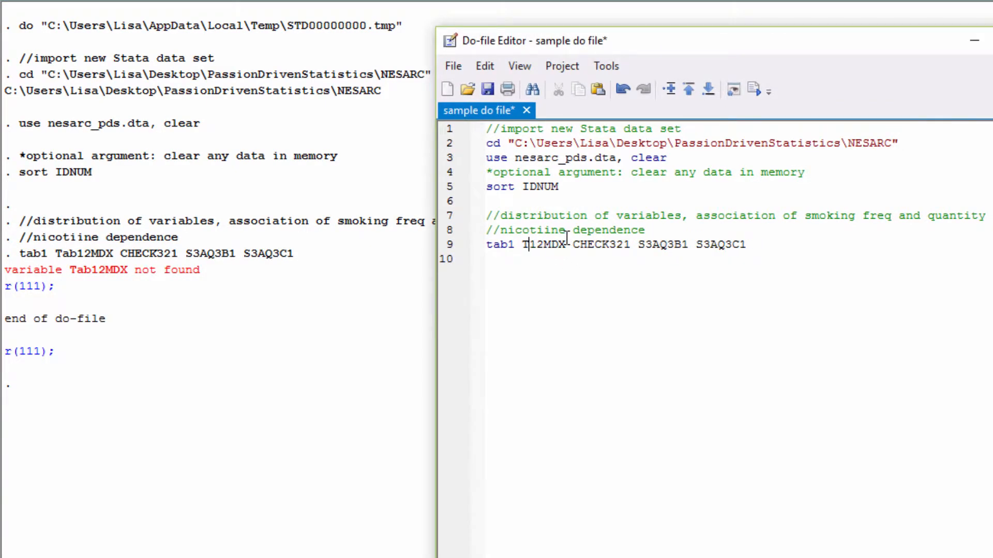
{"action": "type", "text": "AB"}
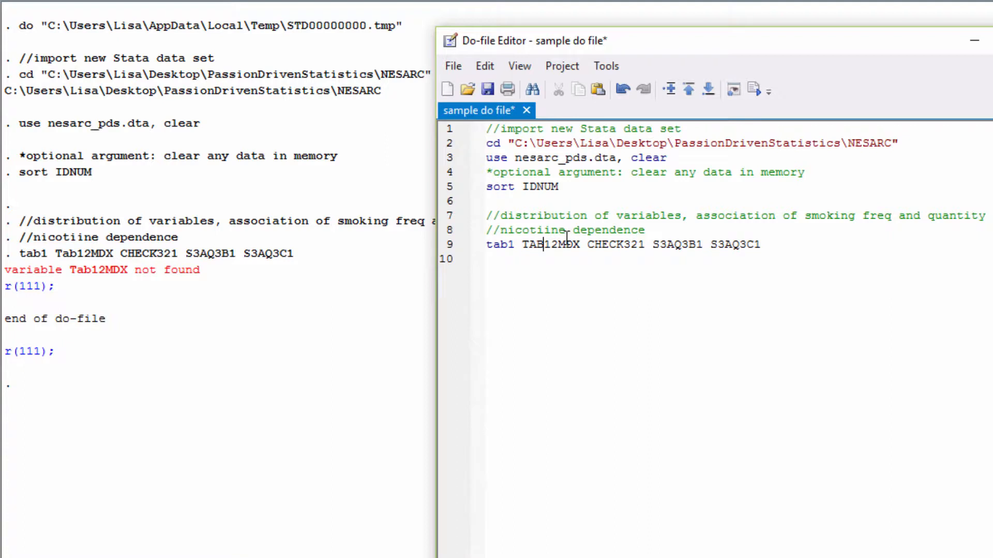
{"action": "left_click", "coordinate": [773, 245]}
Step: Save the corrected sample do-file, run it and bring its frequency tables into view
{"action": "left_click", "coordinate": [486, 89]}
{"action": "left_click", "coordinate": [754, 91]}
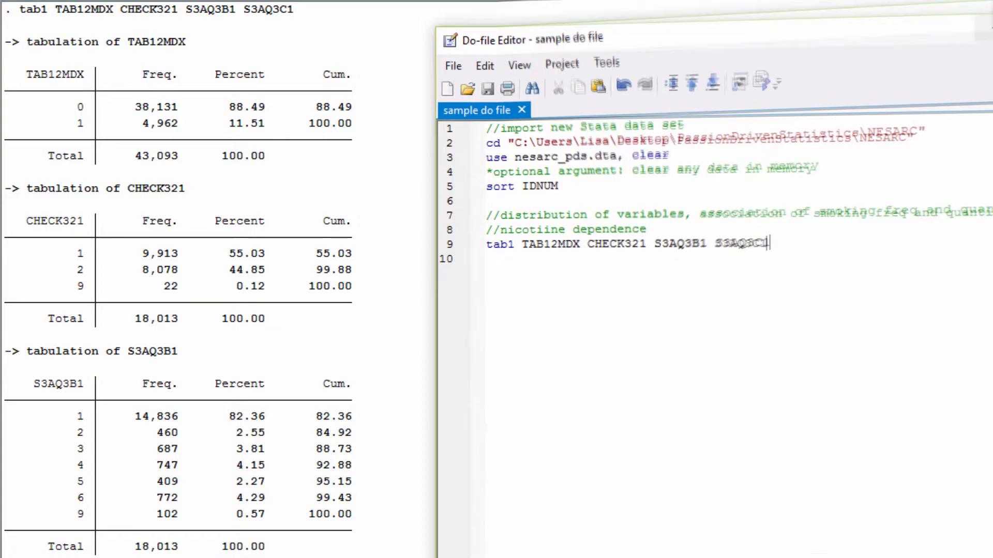
{"action": "left_click", "coordinate": [975, 47]}
{"action": "scroll", "coordinate": [342, 279], "scroll_direction": "up", "scroll_amount": 15}
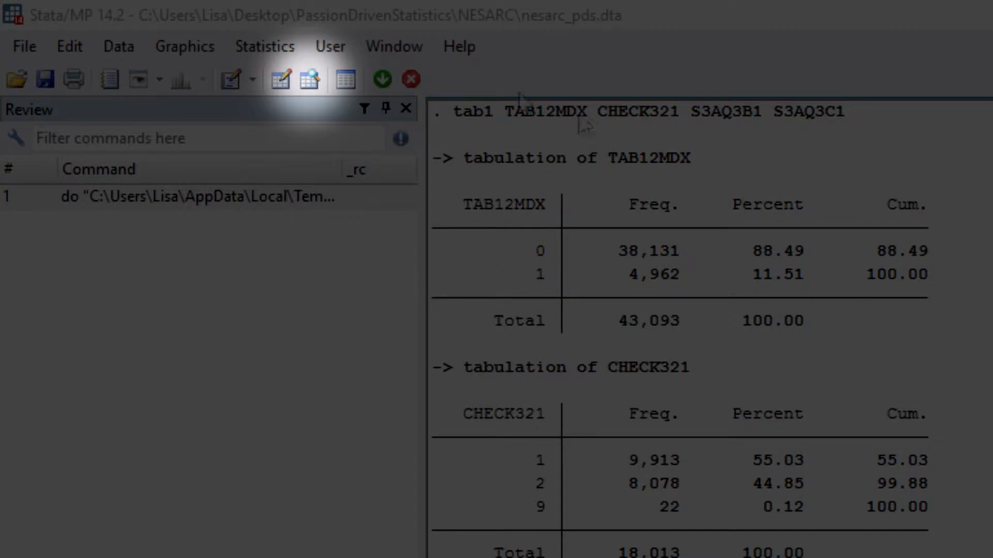
Step: Open the loaded data set in the Data Browser for viewing only
{"action": "left_click", "coordinate": [307, 83]}
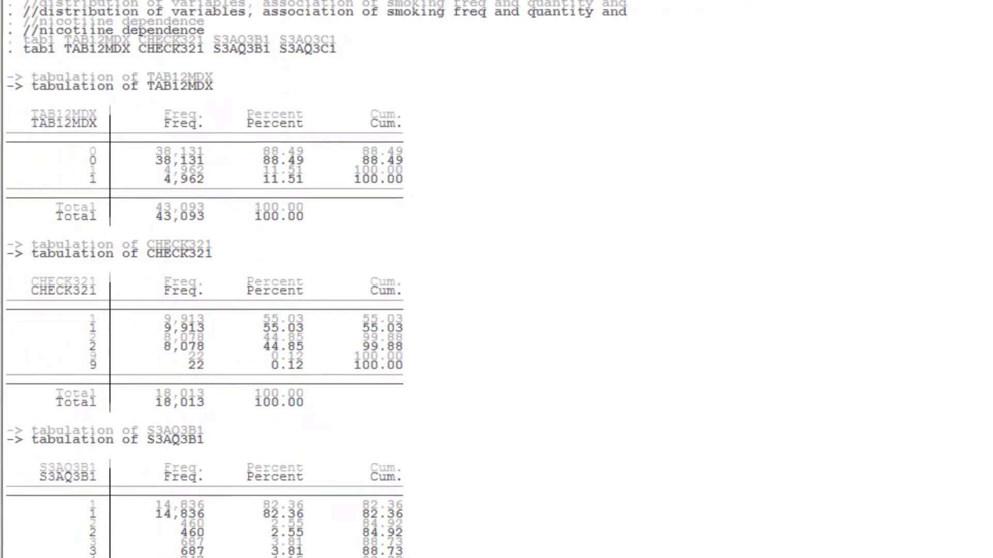
Step: Display the rest of the paused tabulation output and go back over the frequency tables
{"action": "left_click", "coordinate": [42, 494]}
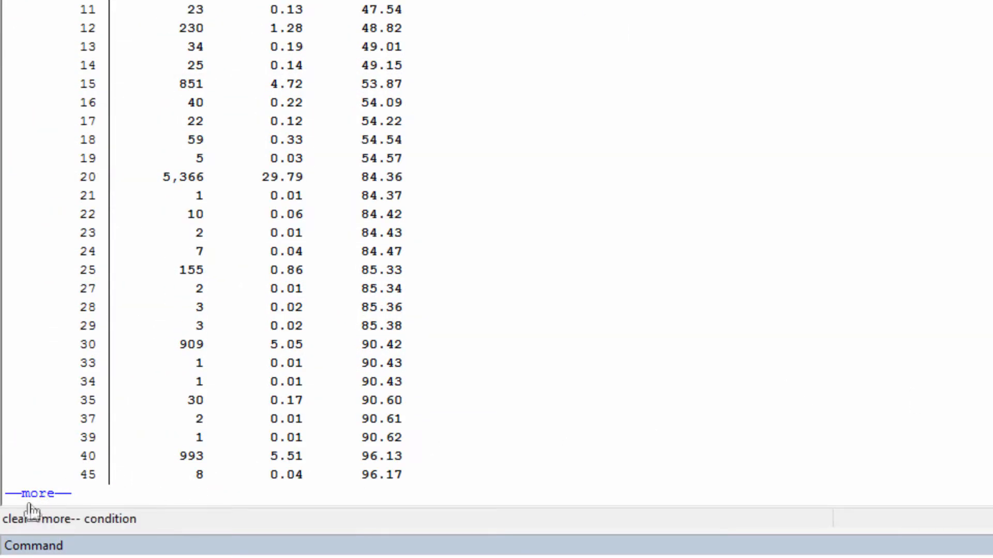
{"action": "left_click", "coordinate": [30, 498]}
{"action": "scroll", "coordinate": [496, 280], "scroll_direction": "up", "scroll_amount": 15}
{"action": "scroll", "coordinate": [207, 279], "scroll_direction": "up", "scroll_amount": 7}
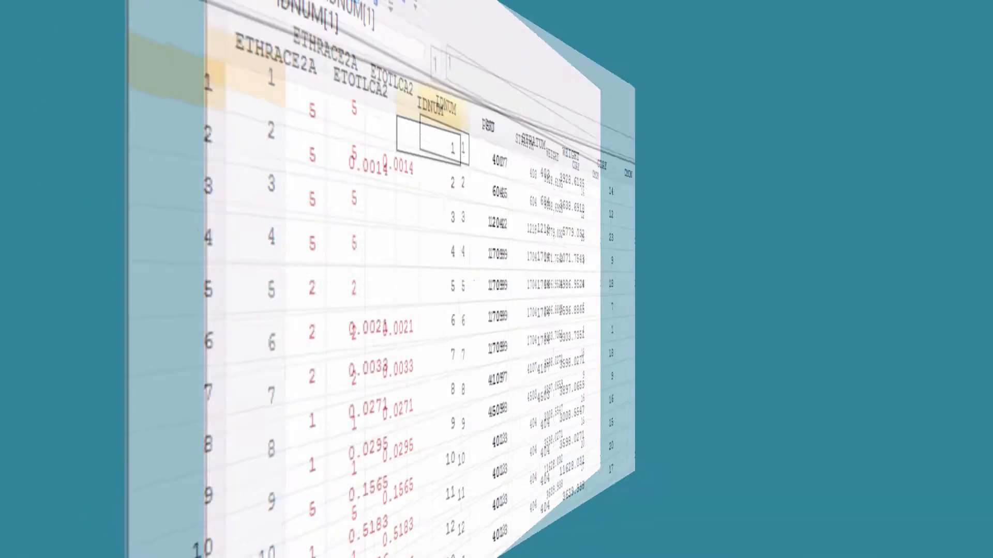
Step: Look across the data set's columns in the Data Browser to examine the variable names
{"action": "scroll", "coordinate": [496, 336], "scroll_direction": "right", "scroll_amount": 10}
{"action": "scroll", "coordinate": [497, 336], "scroll_direction": "right", "scroll_amount": 8}
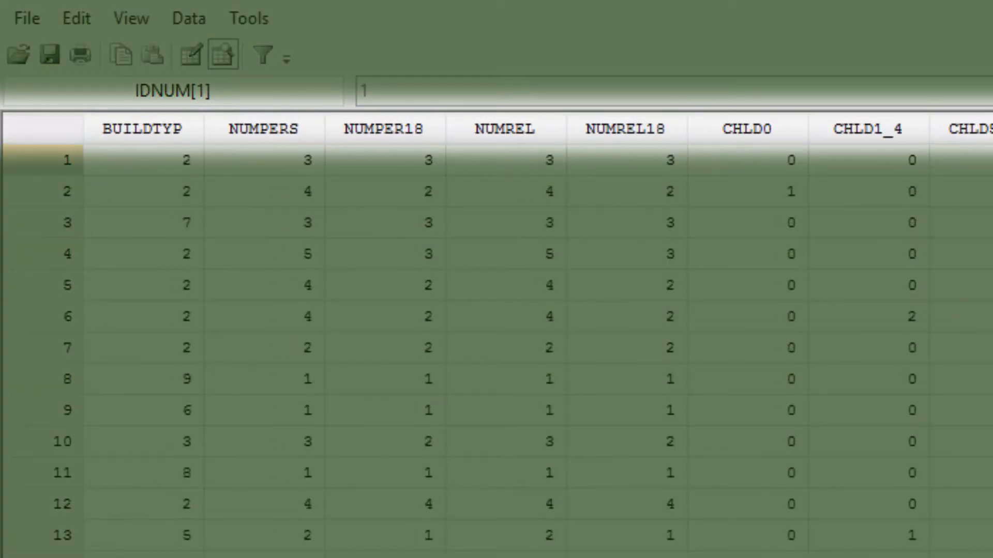
{"action": "scroll", "coordinate": [496, 336], "scroll_direction": "right", "scroll_amount": 7}
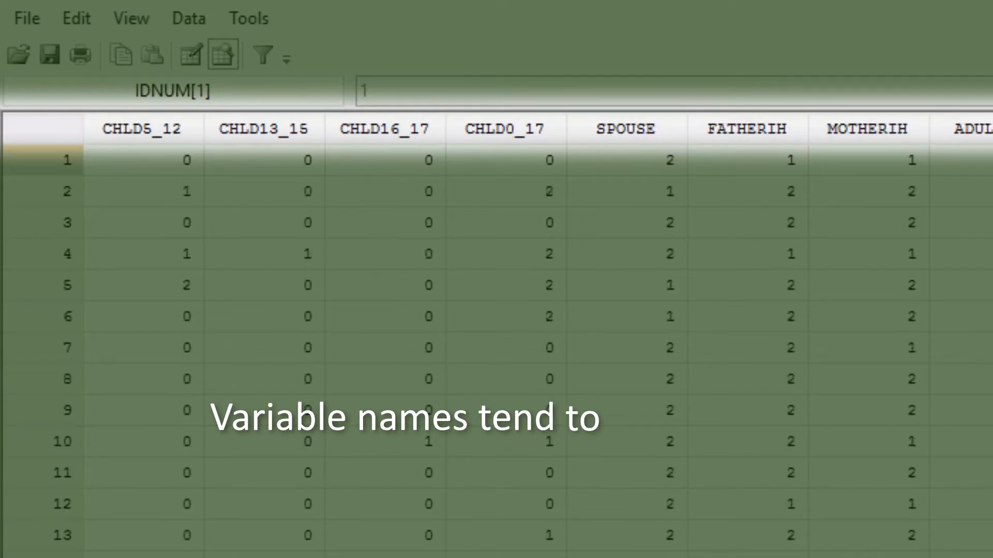
{"action": "scroll", "coordinate": [497, 336], "scroll_direction": "right", "scroll_amount": 8}
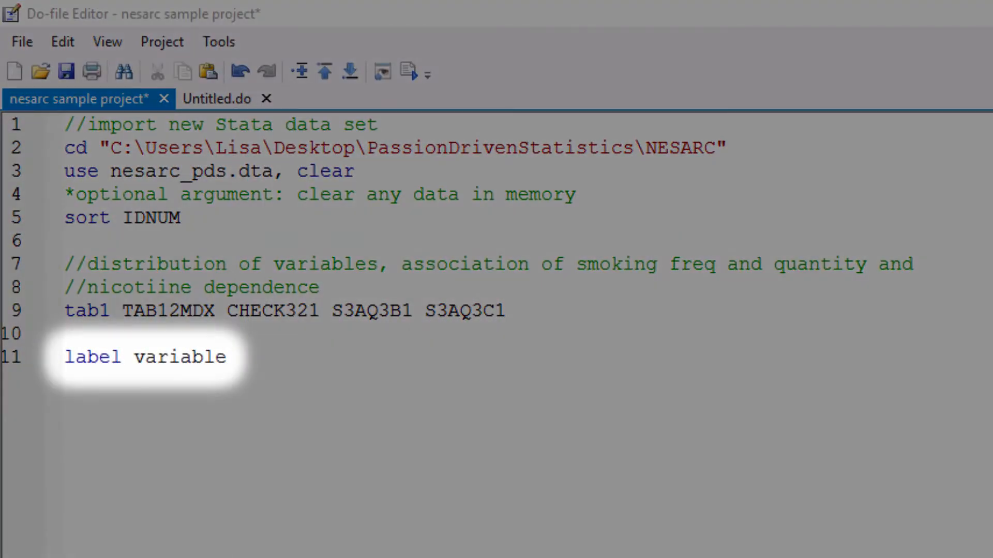
Step: Write label variable commands naming TAB12MDX "Tobacco Dependence in Past 12 Months" and CHECK321 "Smoked Cigarettes in Past 12 Months"
{"action": "type", "text": "TAB12MDX"}
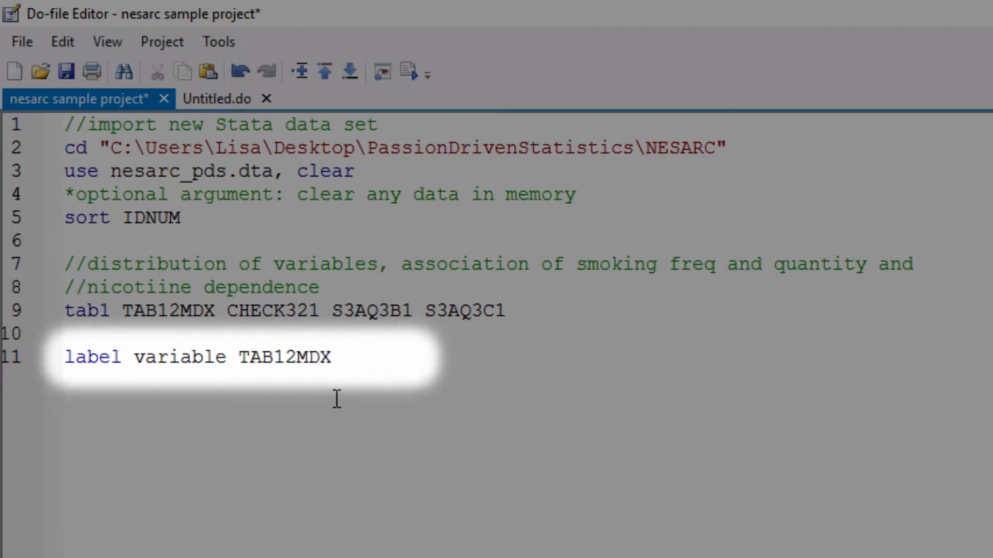
{"action": "type", "text": " \"Tobacc"}
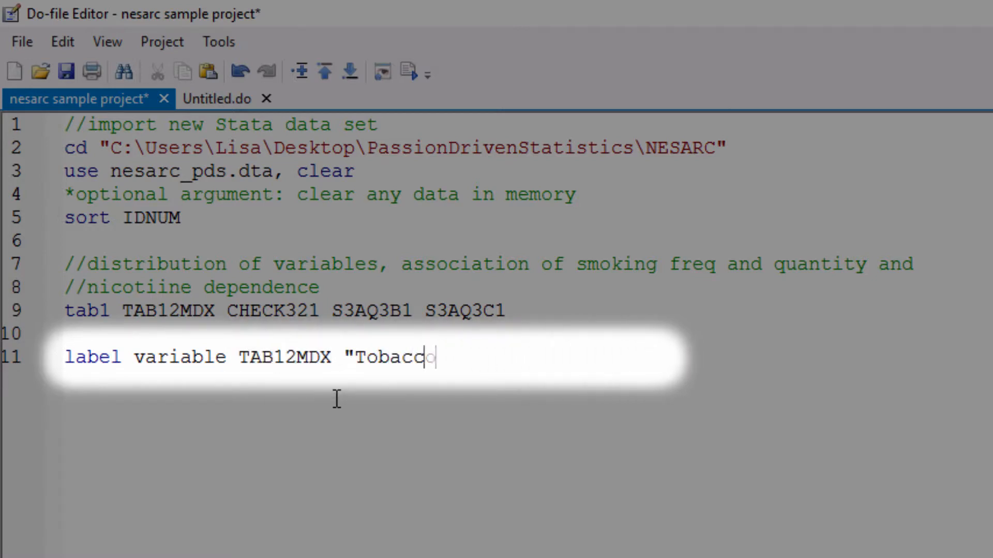
{"action": "type", "text": "o Dependence in Past 12 Months\""}
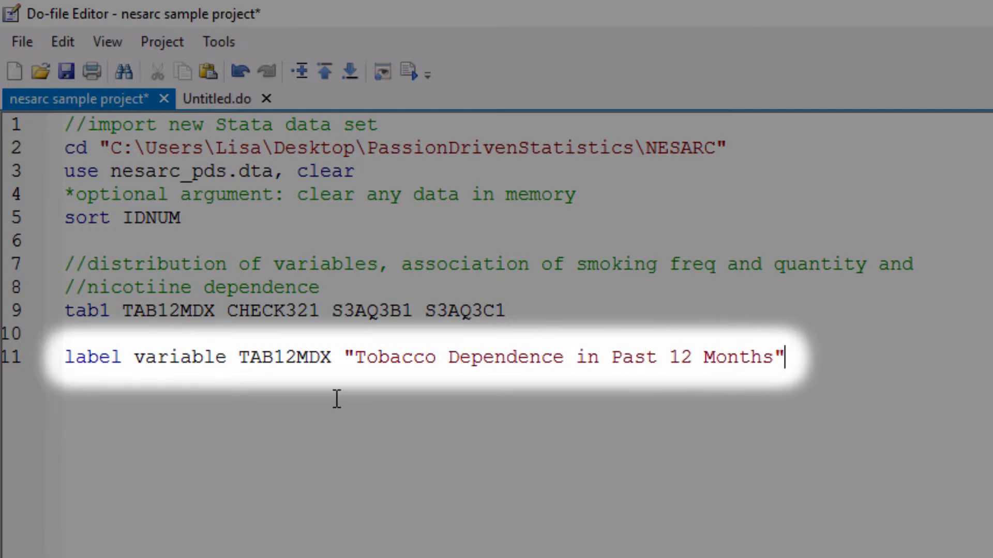
{"action": "key", "text": "Return"}
{"action": "type", "text": "label variable CHECK321 \"Smoked Cigarettes in Past 12 Mont"}
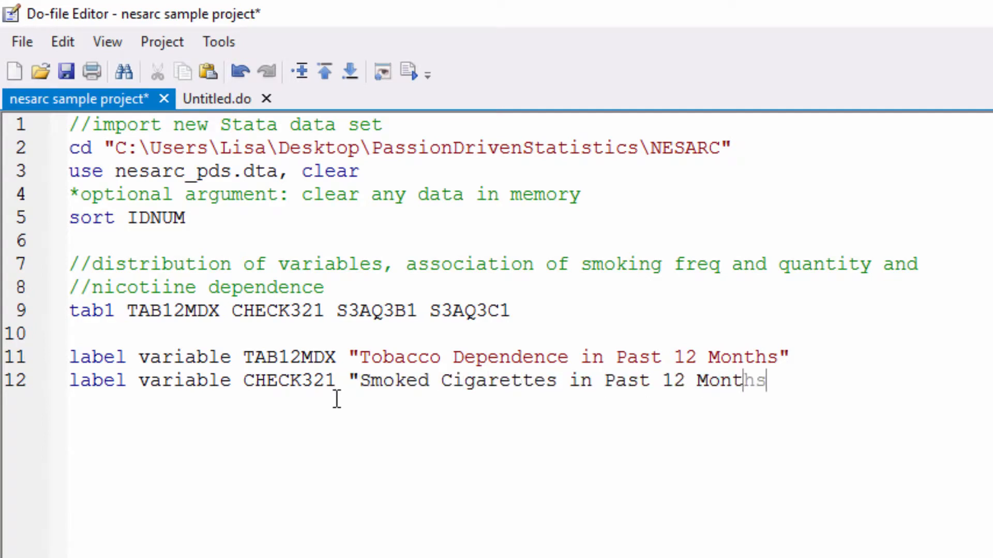
{"action": "type", "text": "hs\""}
Step: Add label variable commands for S3AQ3B1 "Usual Smoking Frequency" and S3AQ3C1 "Usual Smoking Quantity", and save the do-file
{"action": "key", "text": "Return"}
{"action": "type", "text": "label variable S3AQ3B1 \"Usual Smoking Frequency\""}
{"action": "key", "text": "Return"}
{"action": "type", "text": "labe"}
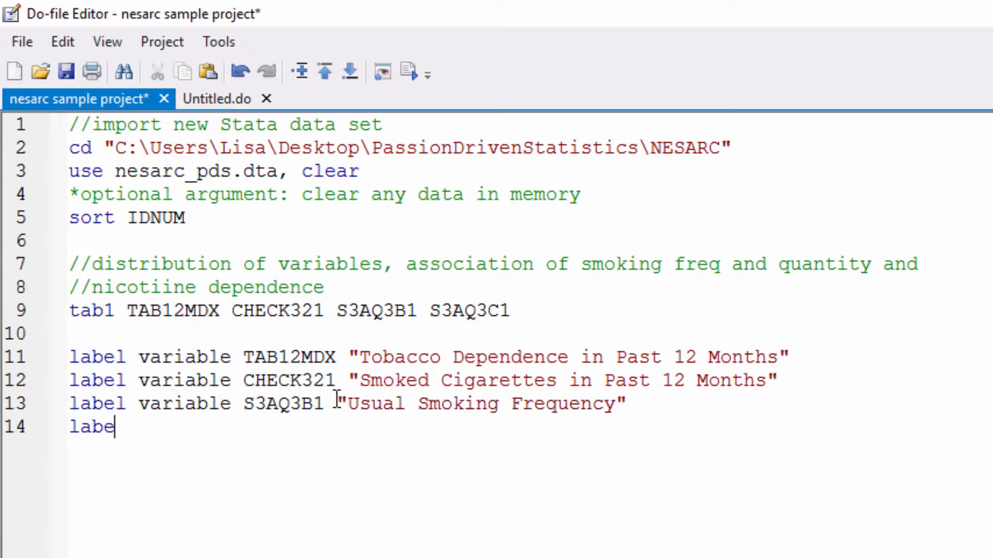
{"action": "type", "text": "l variable S3AQ3C1 \"Usual S"}
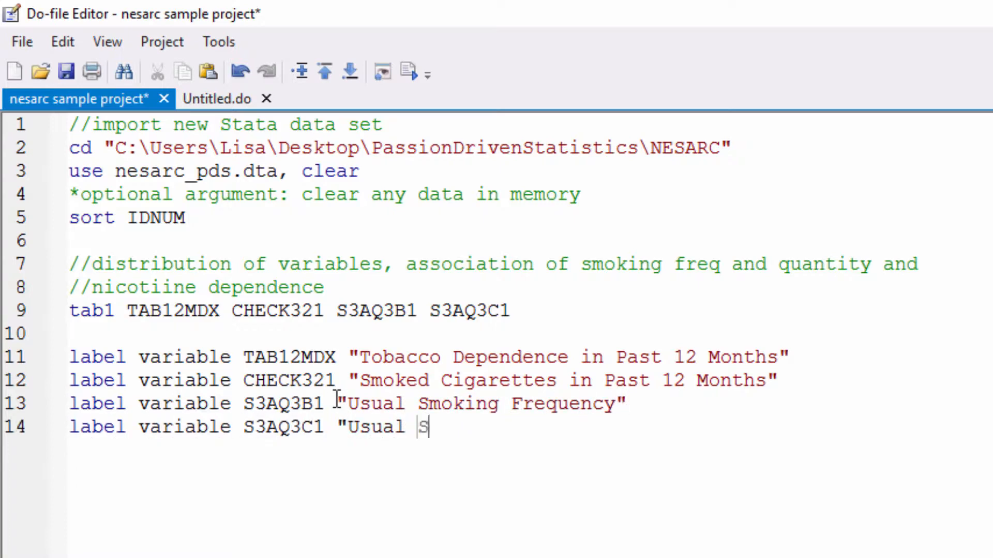
{"action": "type", "text": "moking Quantity\""}
{"action": "key", "text": "Return"}
{"action": "left_click", "coordinate": [65, 71]}
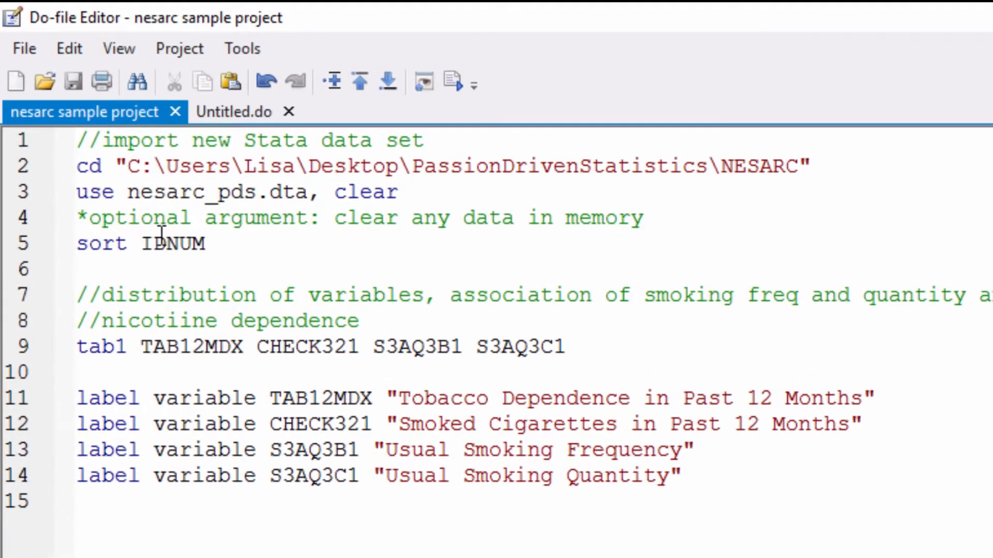
Step: Run only the four label variable commands on lines 11 to 14
{"action": "left_click_drag", "start_coordinate": [78, 398], "coordinate": [675, 480]}
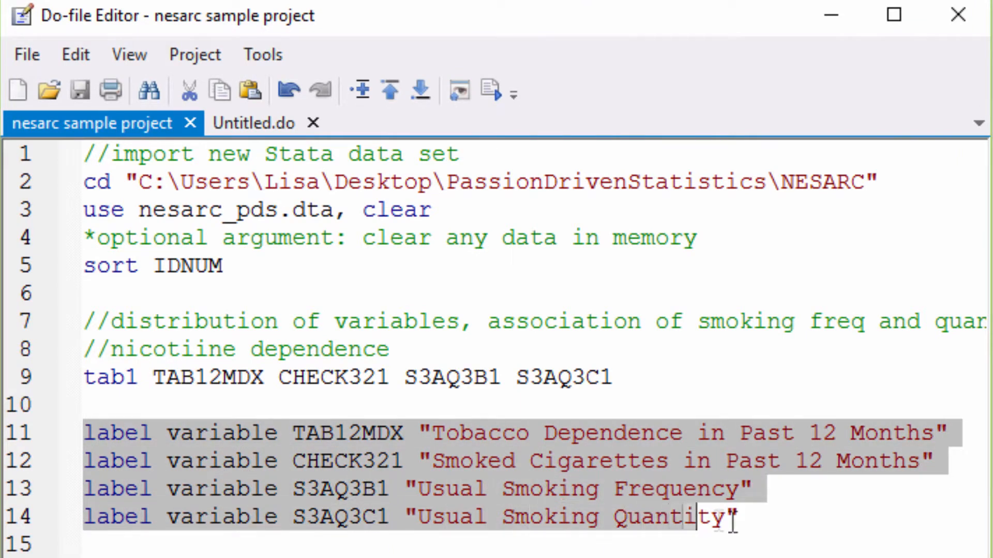
{"action": "left_click_drag", "start_coordinate": [734, 519], "coordinate": [760, 522]}
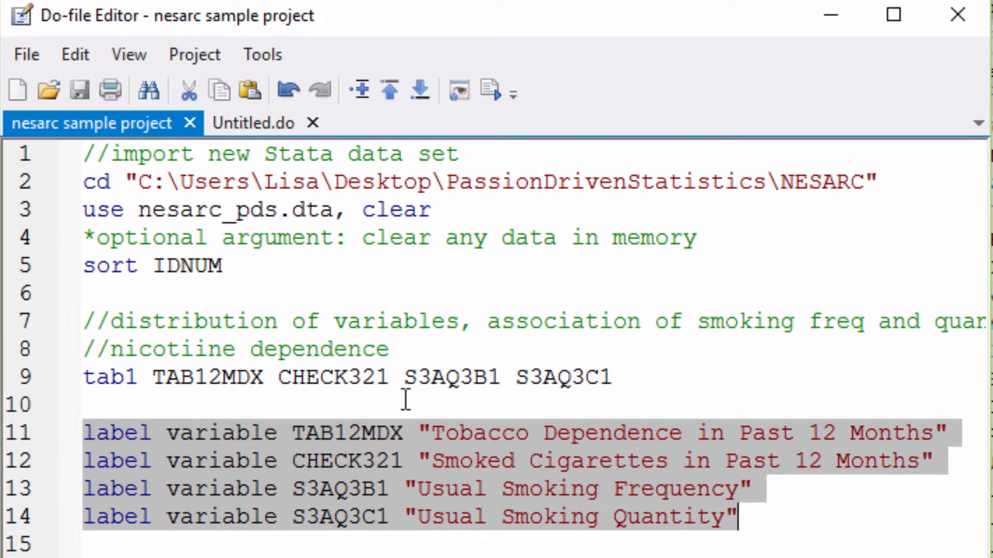
{"action": "left_click", "coordinate": [395, 556]}
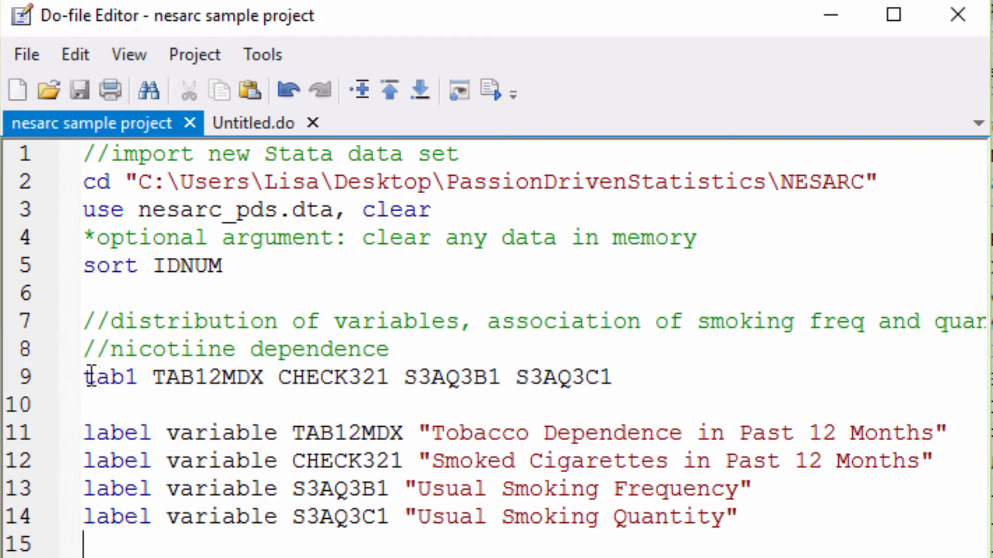
Step: Run only the tab1 command on line 9 again to regenerate the tables with variable labels
{"action": "left_click_drag", "start_coordinate": [89, 376], "coordinate": [656, 364]}
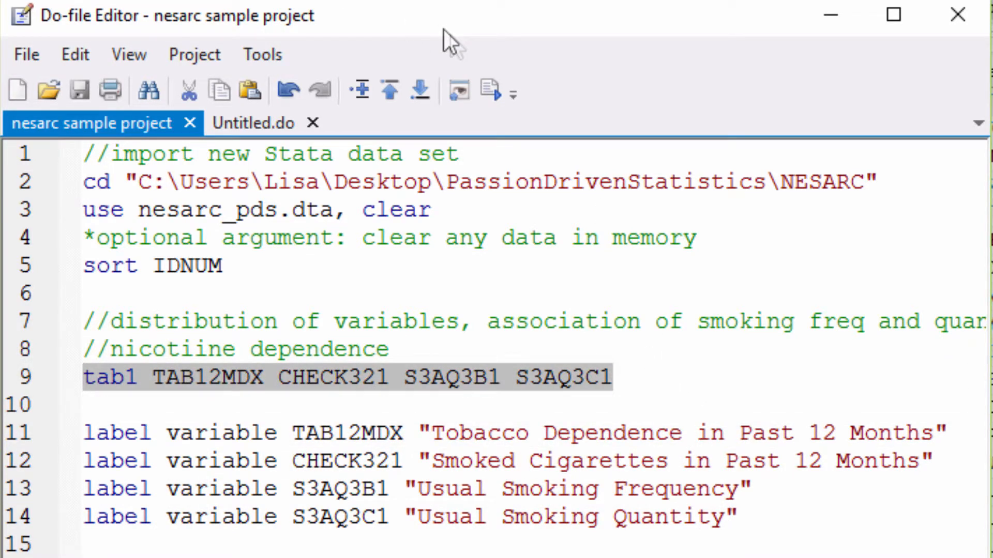
{"action": "left_click", "coordinate": [486, 91]}
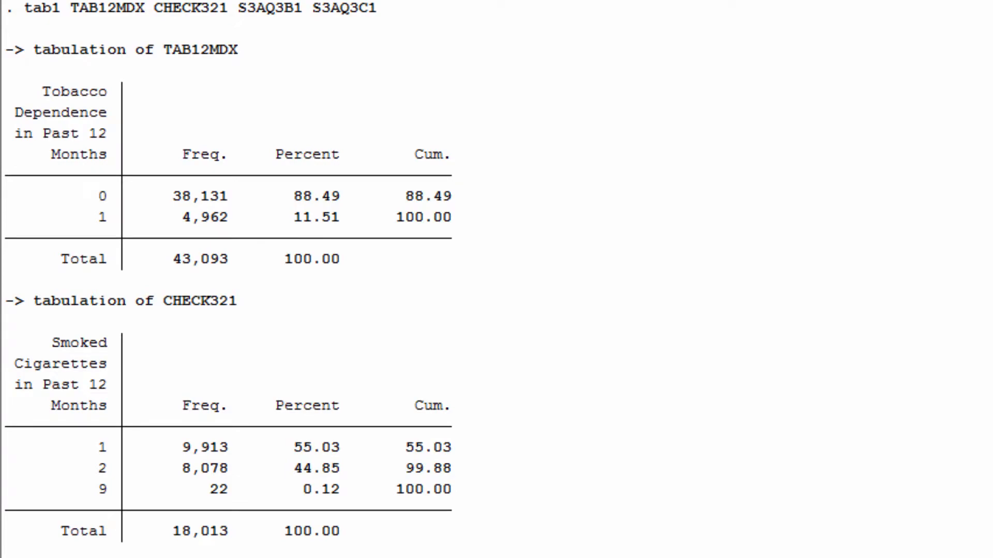
Step: Examine the labelled frequency tables for tobacco dependence, past-year cigarette smoking, smoking frequency and smoking quantity
{"action": "scroll", "coordinate": [228, 279], "scroll_direction": "down", "scroll_amount": 20}
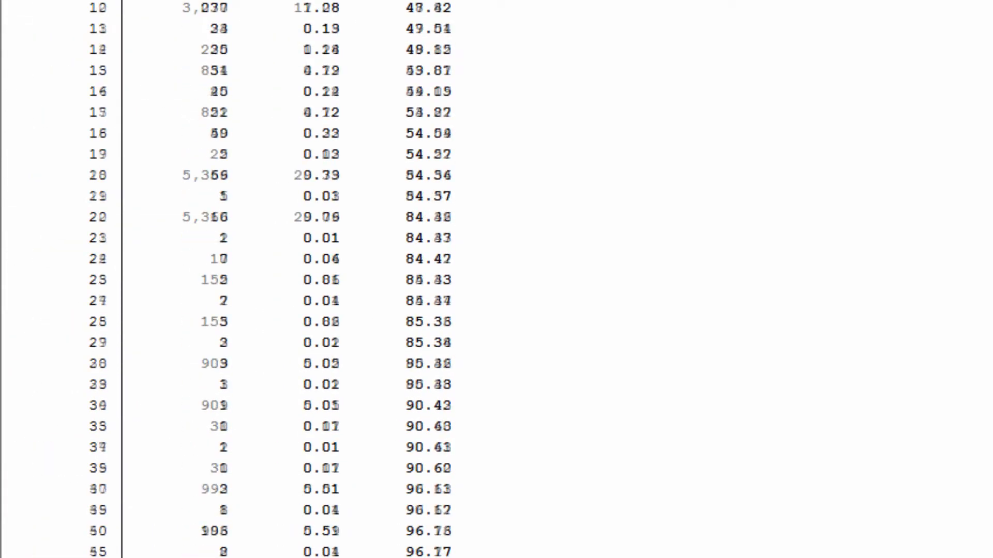
{"action": "scroll", "coordinate": [228, 280], "scroll_direction": "up", "scroll_amount": 19}
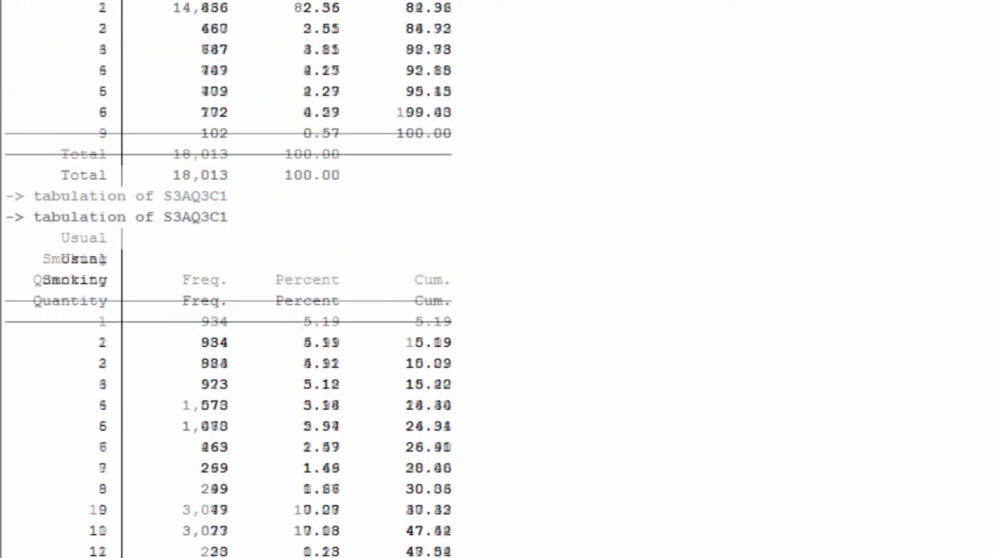
{"action": "scroll", "coordinate": [227, 279], "scroll_direction": "up", "scroll_amount": 1}
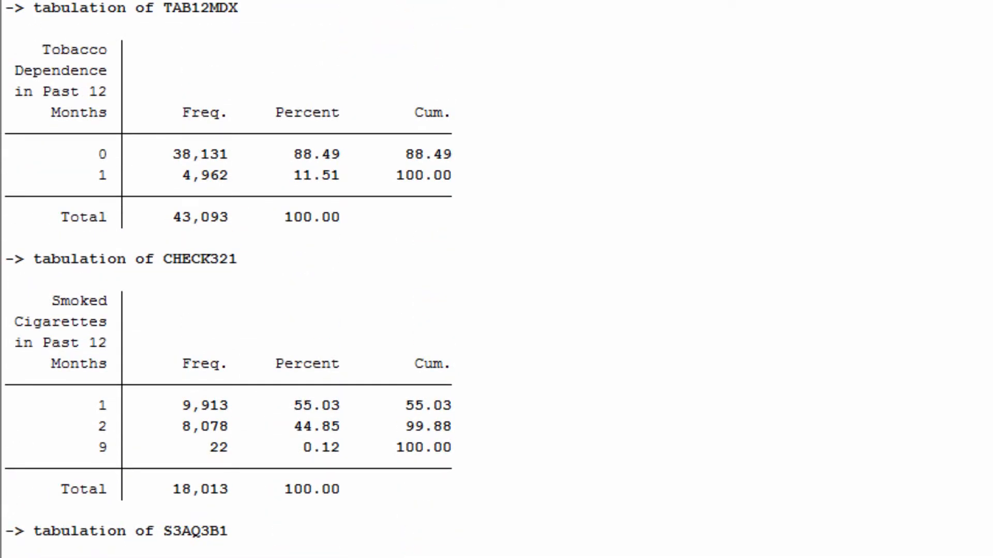
{"action": "scroll", "coordinate": [228, 280], "scroll_direction": "down", "scroll_amount": 9}
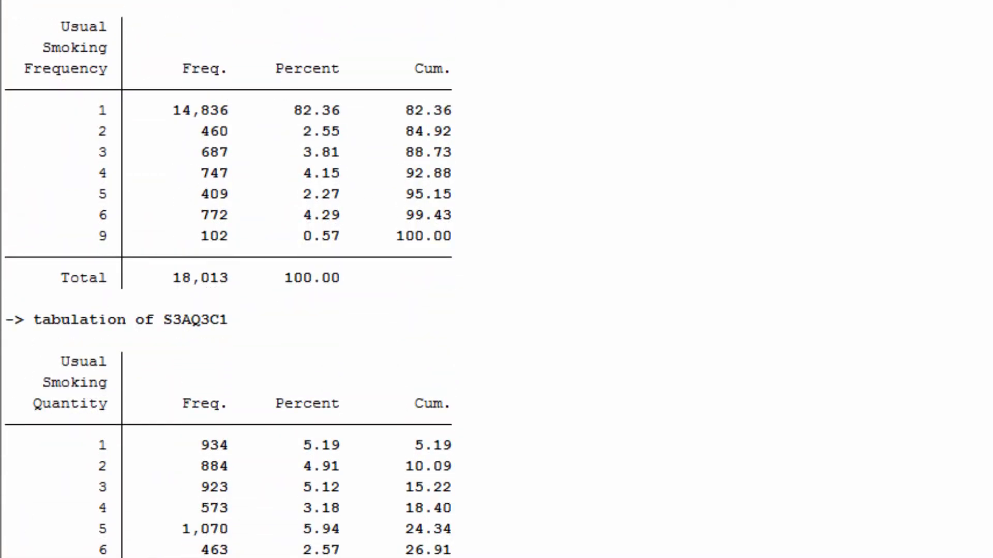
{"action": "scroll", "coordinate": [228, 279], "scroll_direction": "up", "scroll_amount": 9}
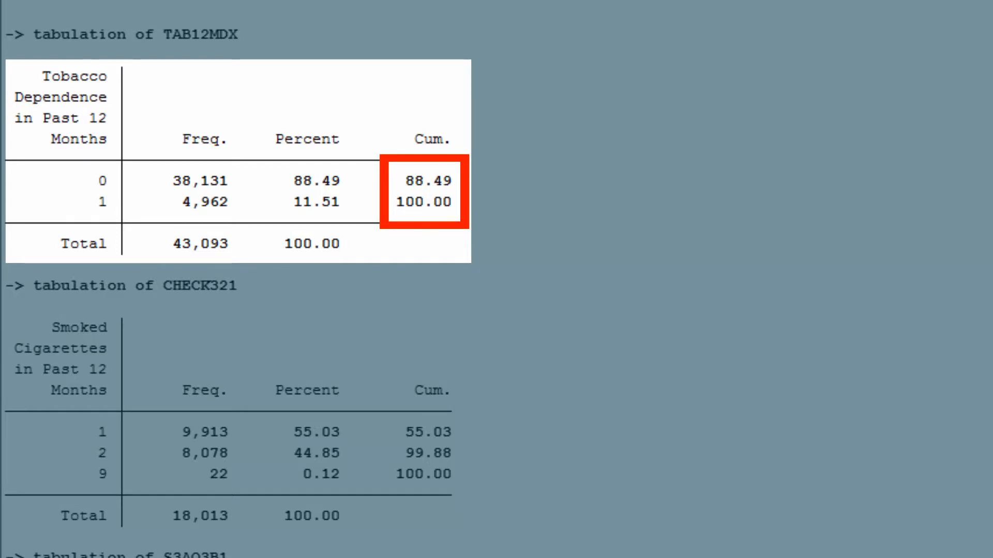
{"action": "scroll", "coordinate": [496, 279], "scroll_direction": "down", "scroll_amount": 5}
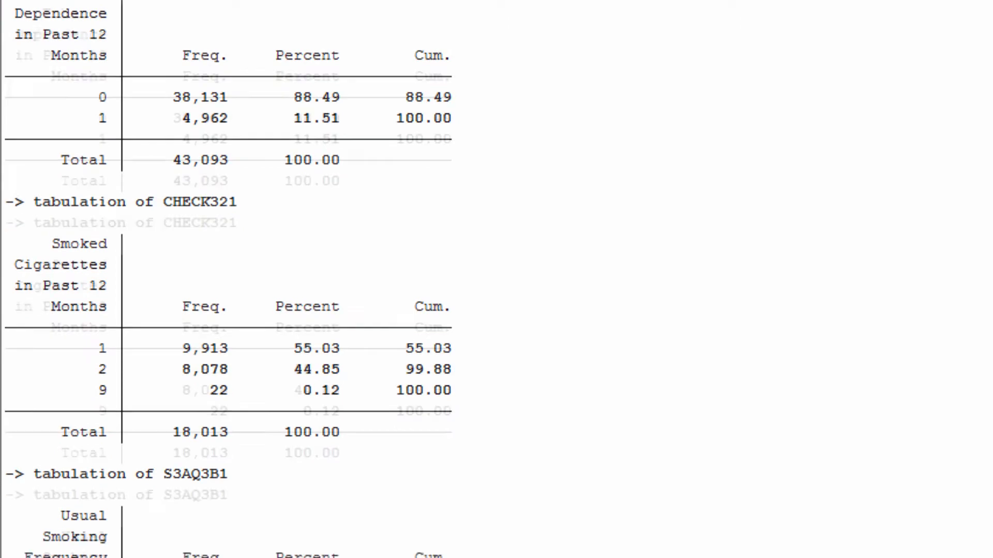
{"action": "scroll", "coordinate": [496, 280], "scroll_direction": "down", "scroll_amount": 1}
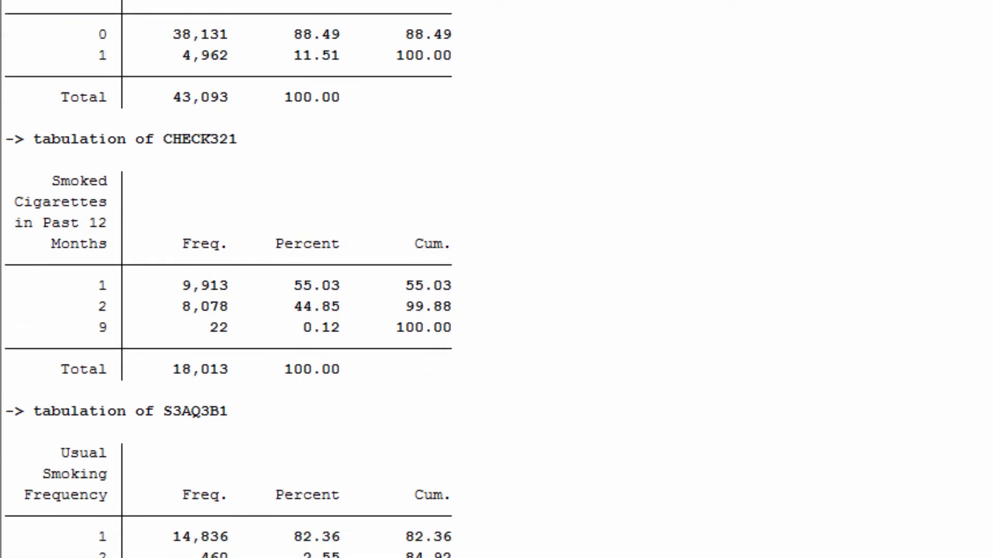
{"action": "scroll", "coordinate": [496, 279], "scroll_direction": "down", "scroll_amount": 10}
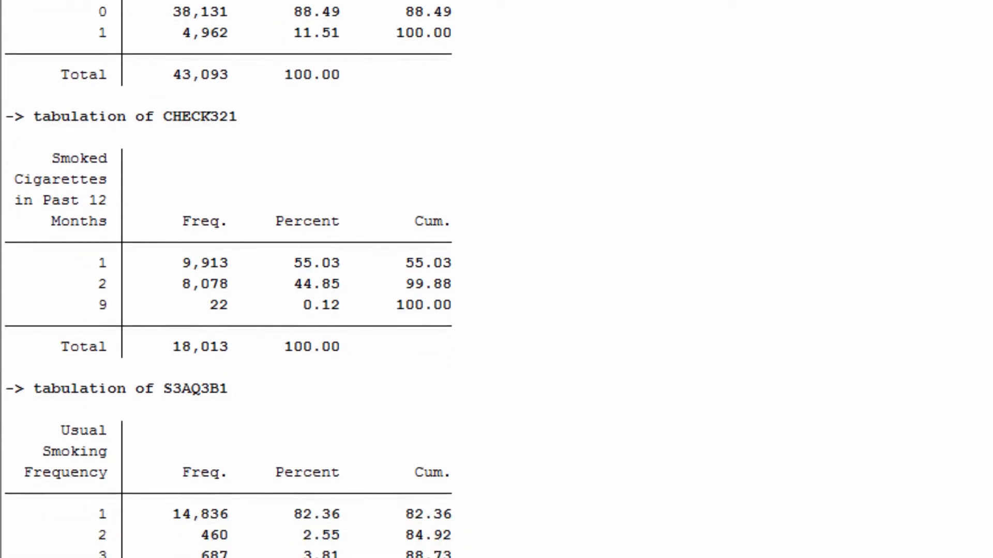
{"action": "scroll", "coordinate": [497, 279], "scroll_direction": "down", "scroll_amount": 6}
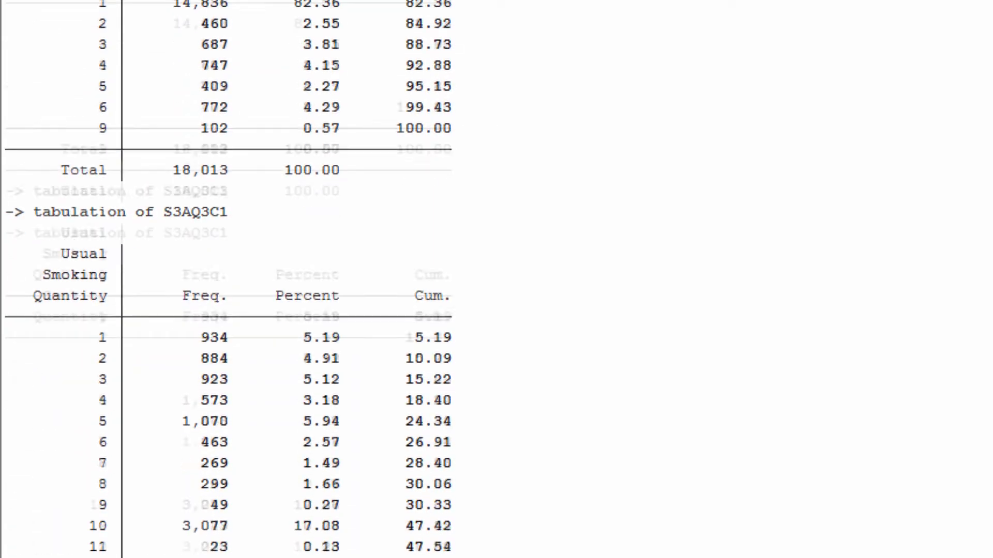
{"action": "scroll", "coordinate": [496, 279], "scroll_direction": "down", "scroll_amount": 3}
{"action": "scroll", "coordinate": [497, 280], "scroll_direction": "up", "scroll_amount": 3}
{"action": "scroll", "coordinate": [227, 280], "scroll_direction": "up", "scroll_amount": 15}
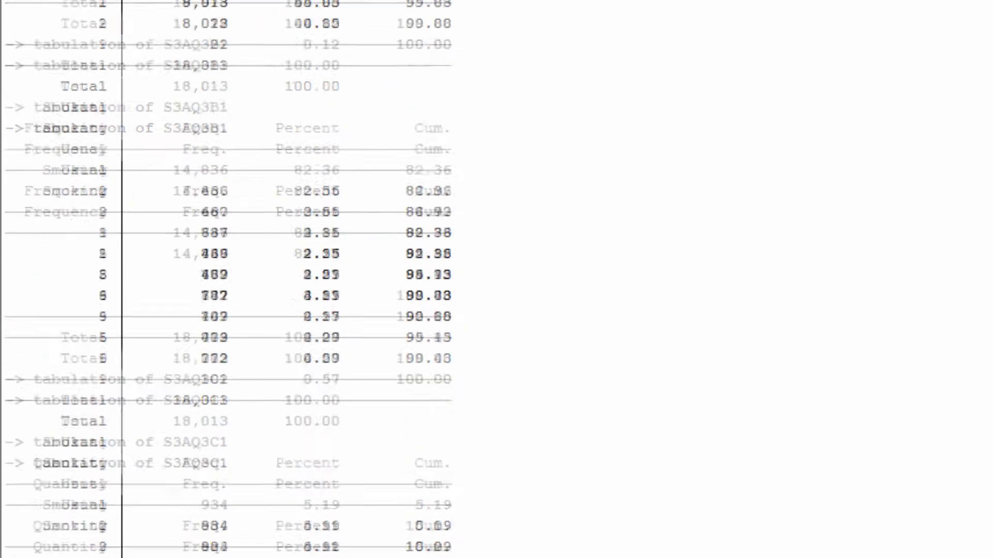